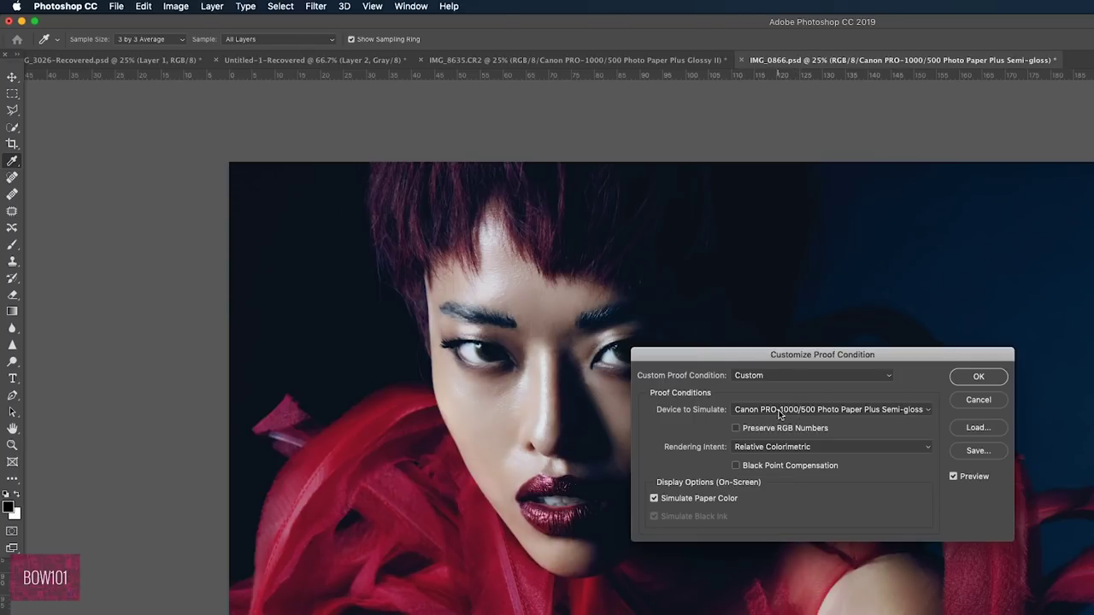
# Step: Choose Canon PRO-1000/500 Photo Paper Plus Semi-gloss as the device to simulate and apply the custom proof condition
pyautogui.click(776, 410)
pyautogui.click(688, 414)
pyautogui.click(768, 417)
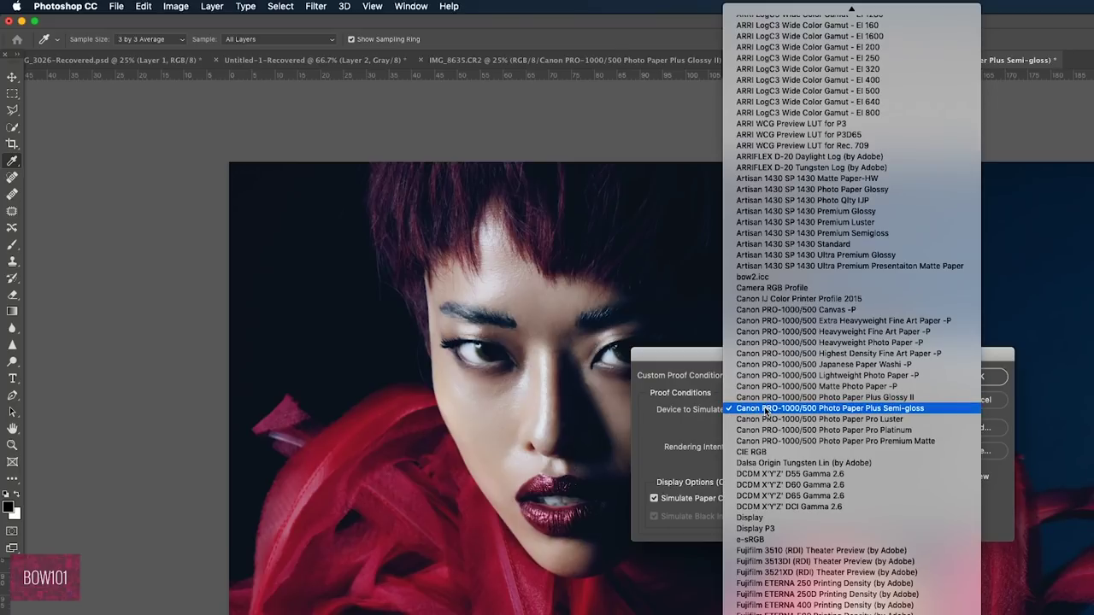
pyautogui.click(896, 409)
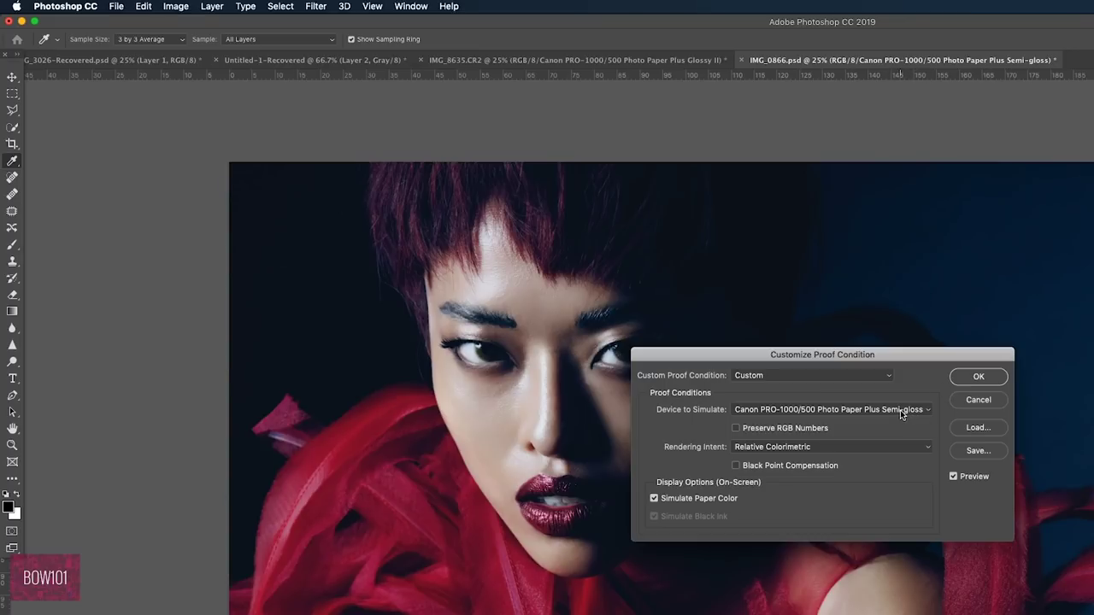
pyautogui.click(900, 412)
pyautogui.click(900, 411)
pyautogui.click(981, 376)
pyautogui.press('v')
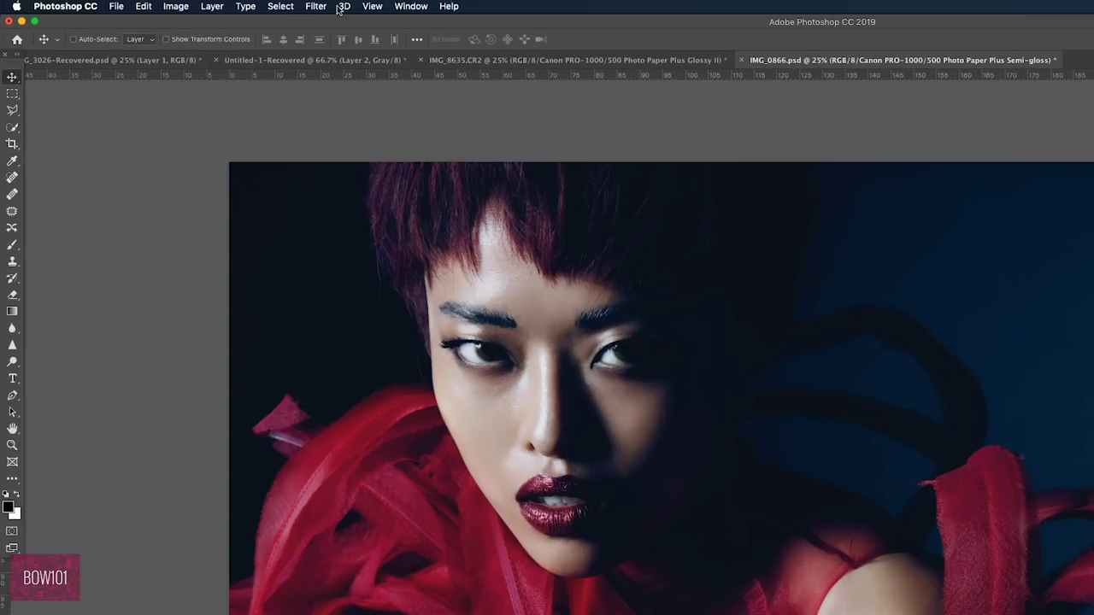
# Step: Turn Proof Colors off and back on to compare the original image with its soft proof
pyautogui.click(374, 7)
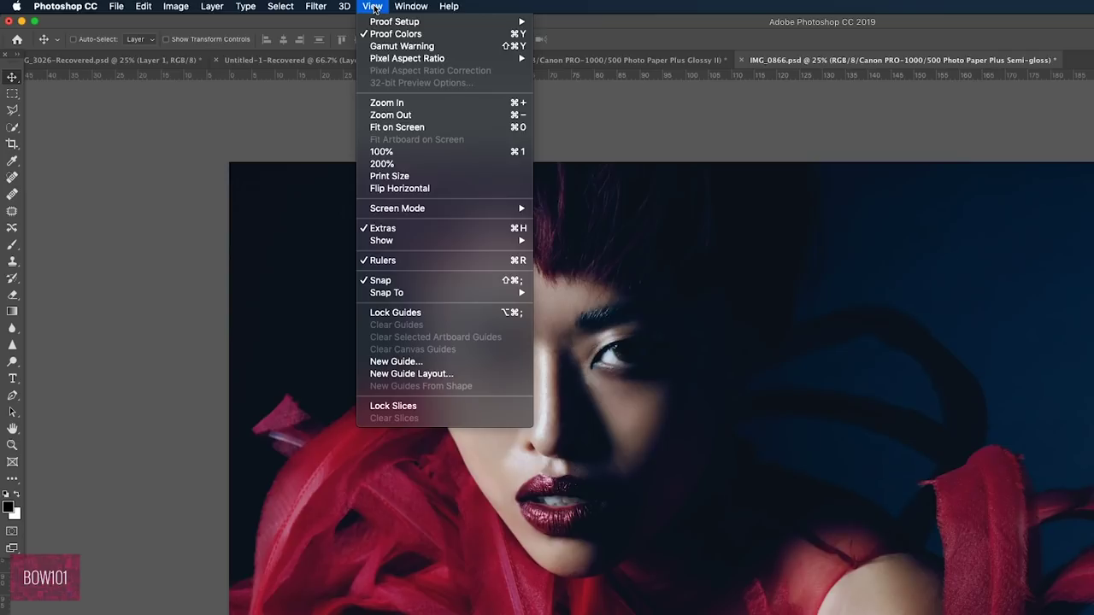
pyautogui.moveTo(381, 21)
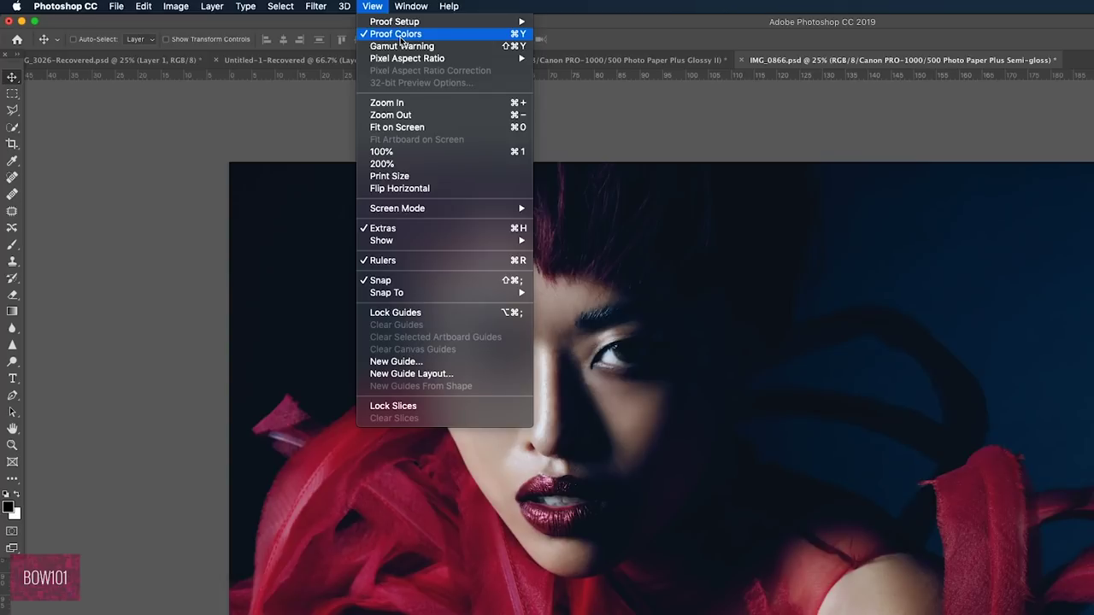
pyautogui.click(400, 37)
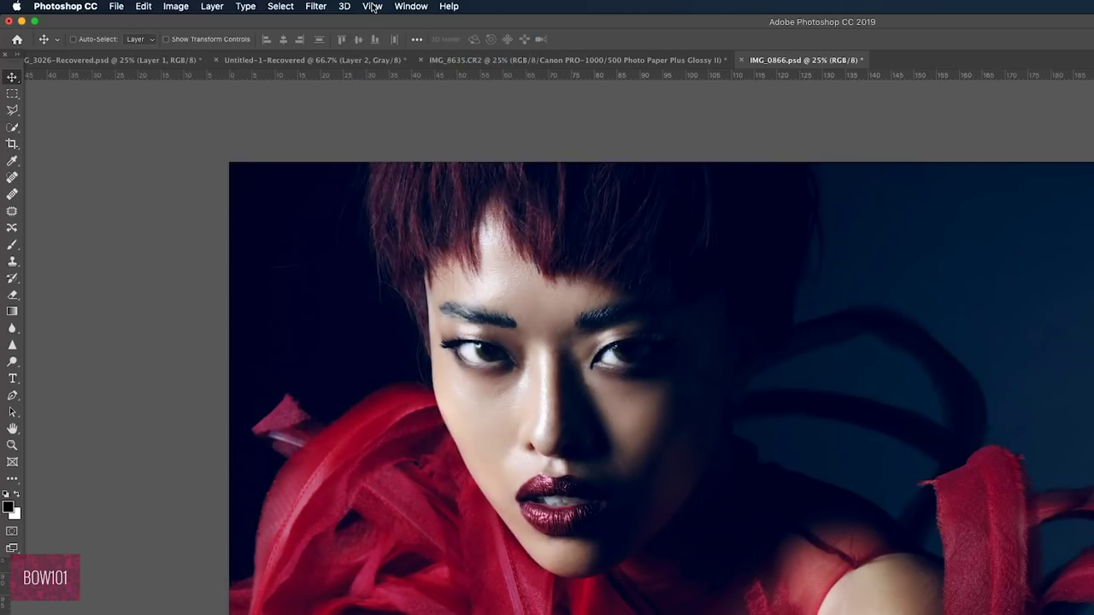
pyautogui.click(374, 6)
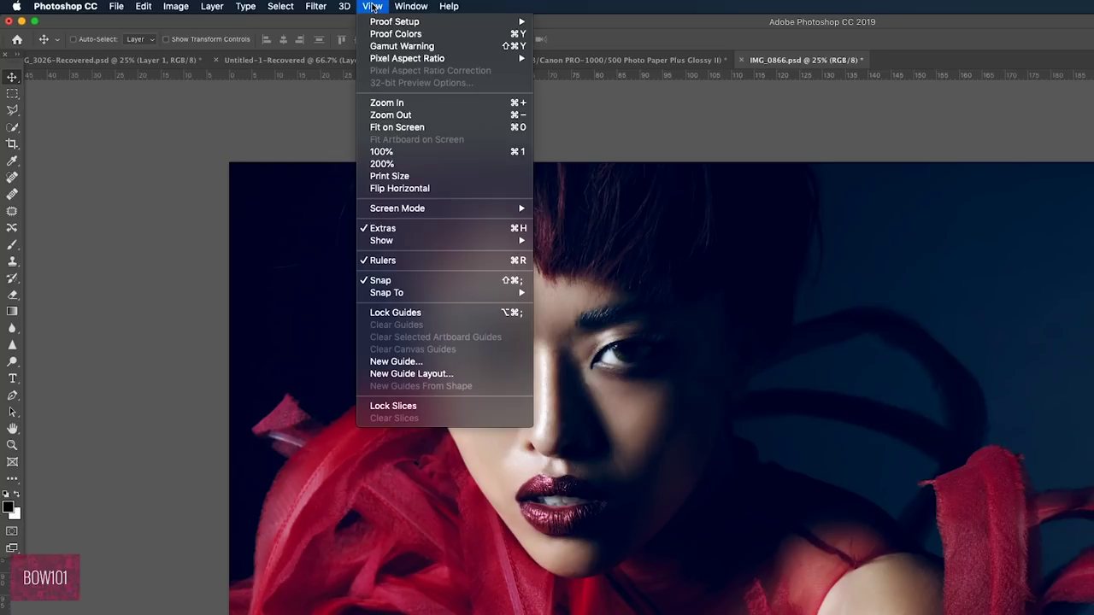
pyautogui.click(389, 34)
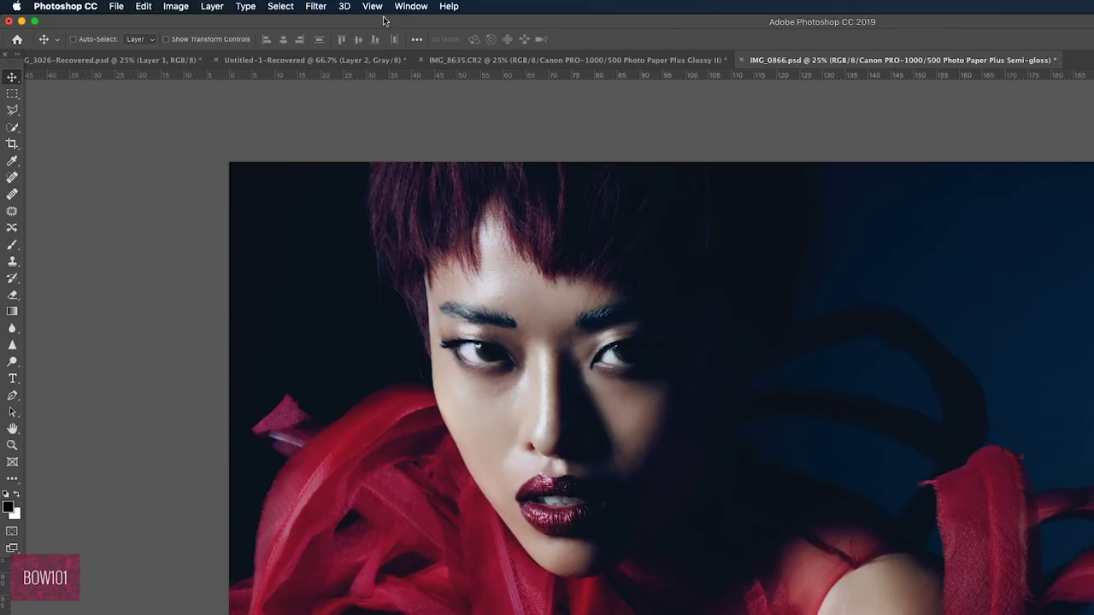
# Step: Reopen the custom proof setup, compare the image with and without Simulate Paper Color, and confirm with the option enabled
pyautogui.click(373, 7)
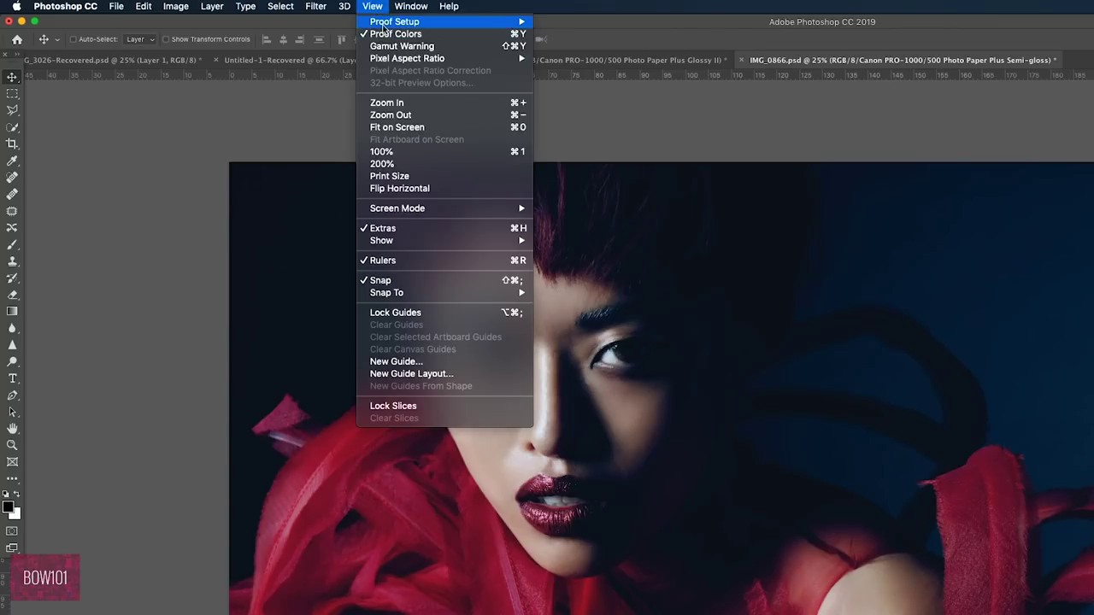
pyautogui.moveTo(387, 22)
pyautogui.click(600, 27)
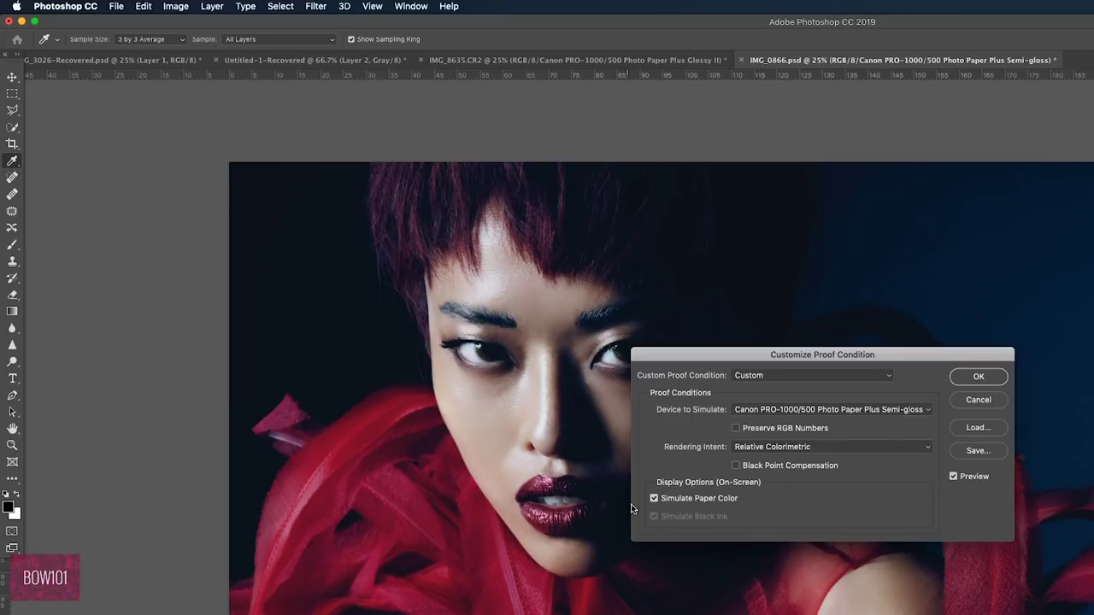
pyautogui.click(677, 503)
pyautogui.click(677, 502)
pyautogui.click(677, 503)
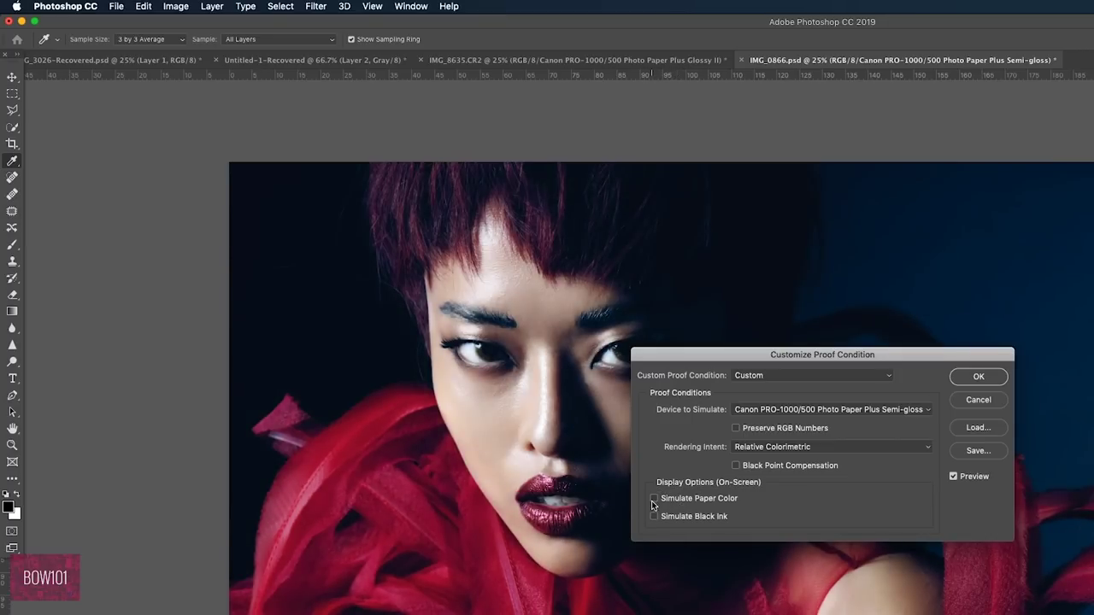
pyautogui.click(655, 504)
pyautogui.click(655, 503)
pyautogui.click(655, 503)
pyautogui.click(655, 502)
pyautogui.click(655, 502)
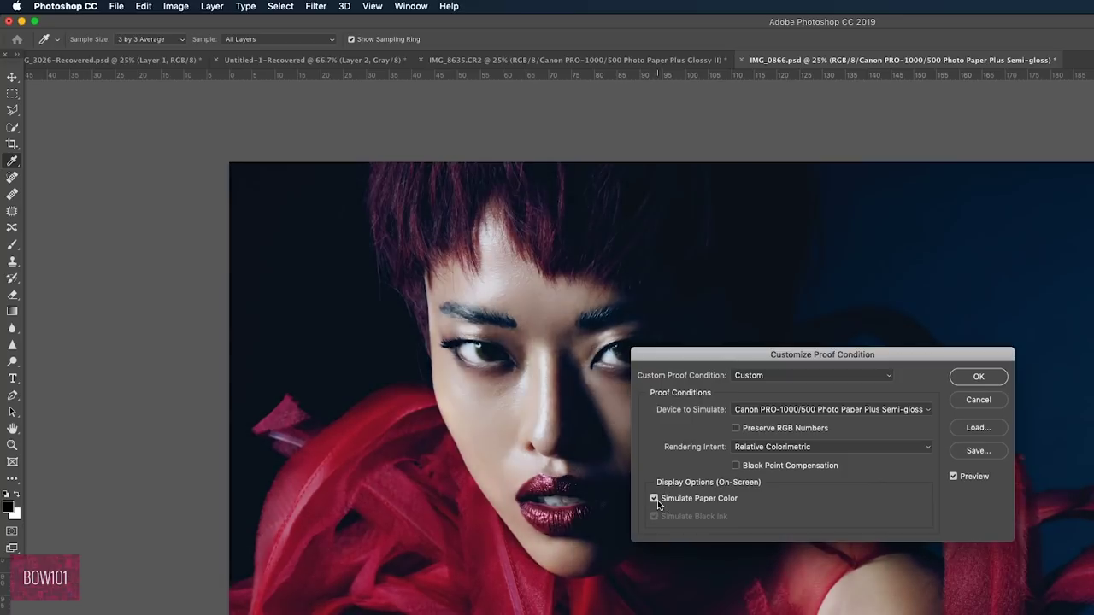
pyautogui.click(979, 377)
pyautogui.press('v')
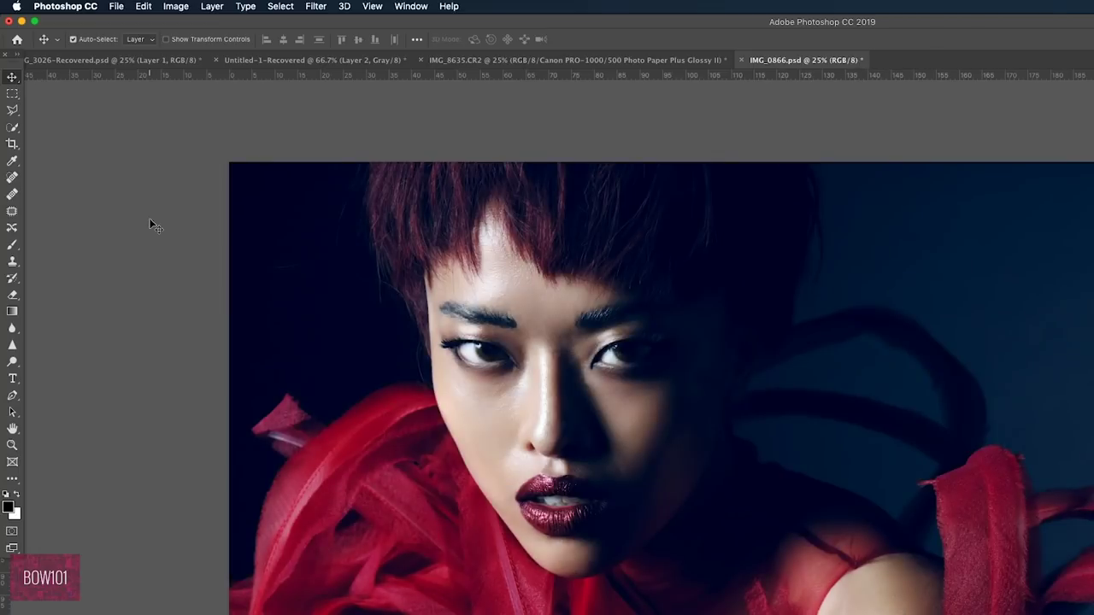
# Step: Toggle the soft-proof preview again and check the Proof Colors state, leaving proofing on
pyautogui.press('super')
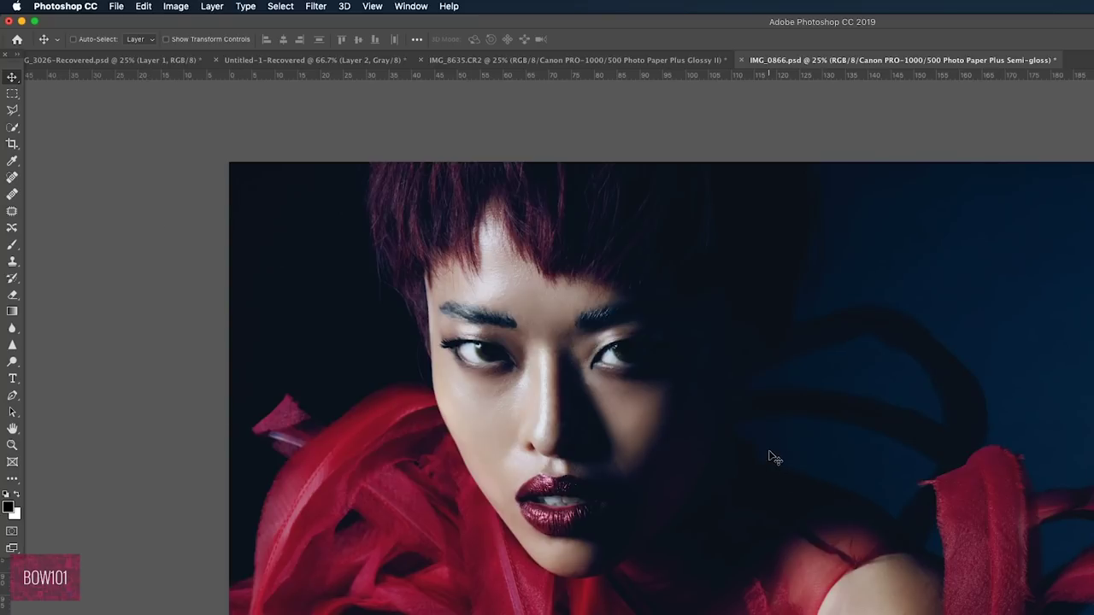
pyautogui.click(370, 7)
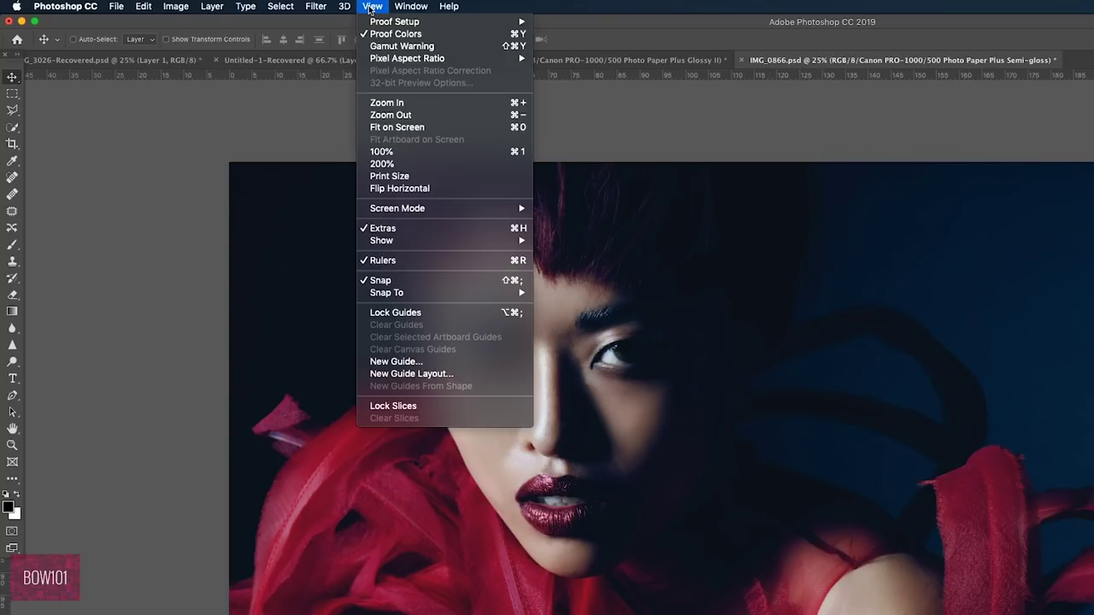
pyautogui.click(121, 224)
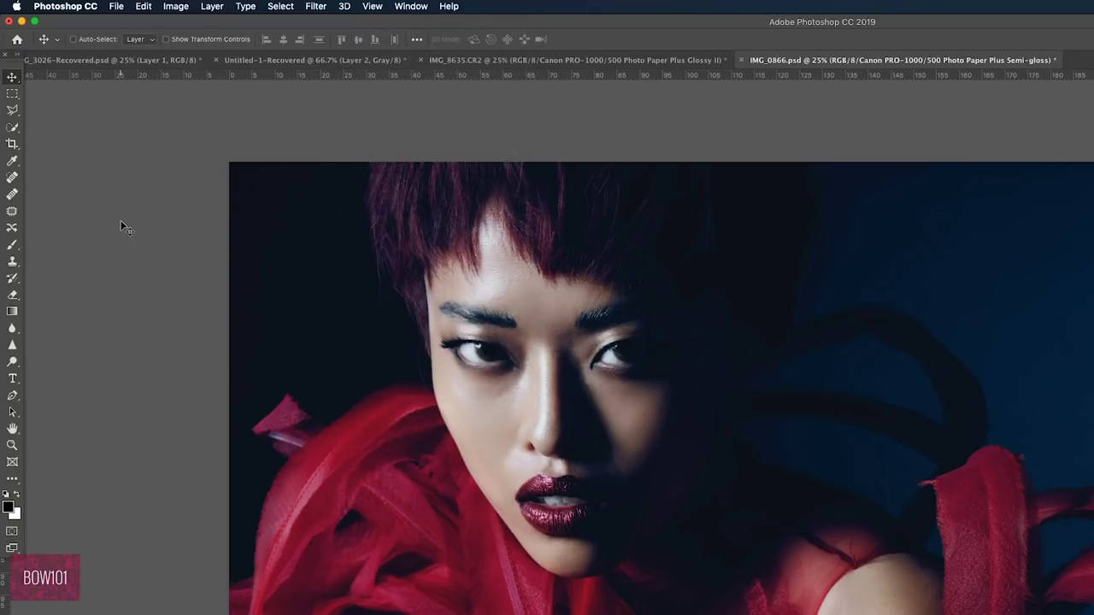
# Step: Open the print settings for the image and select the Canon PRO-500 printer
pyautogui.click(117, 7)
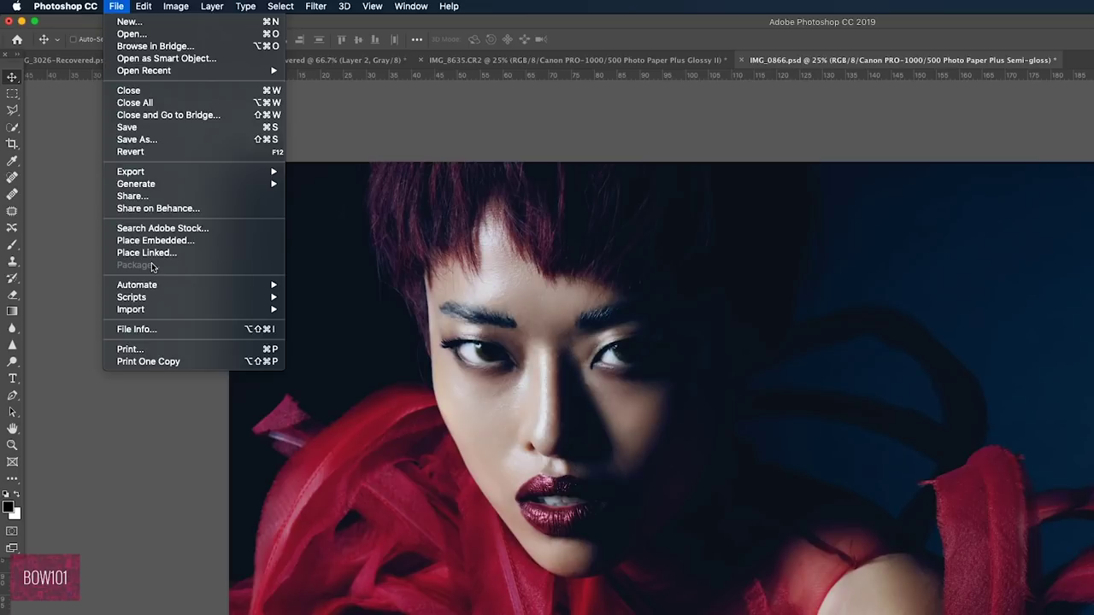
pyautogui.click(155, 349)
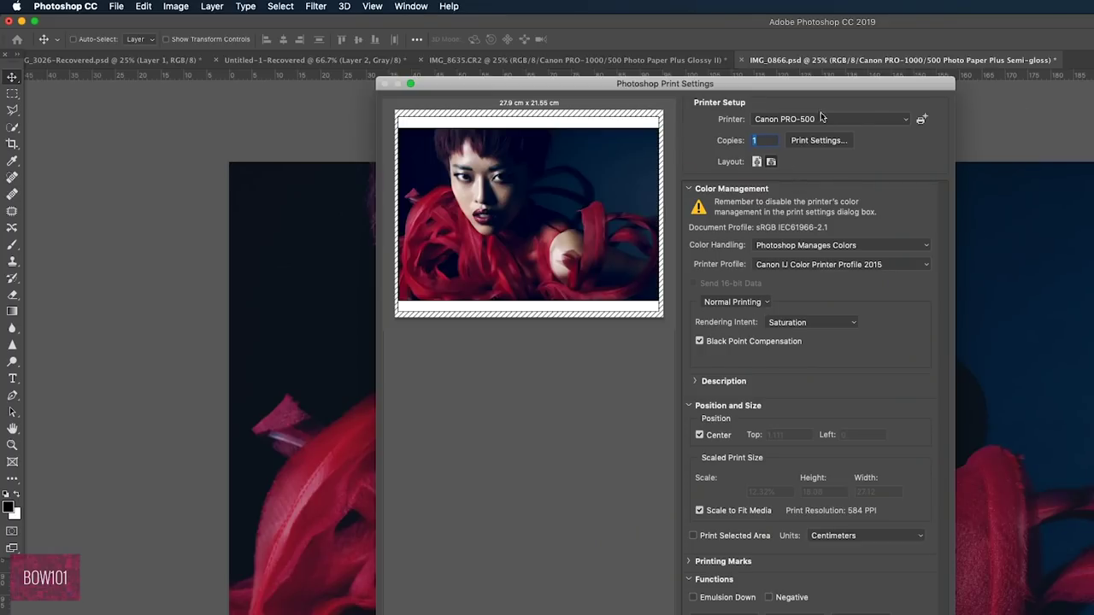
pyautogui.click(867, 122)
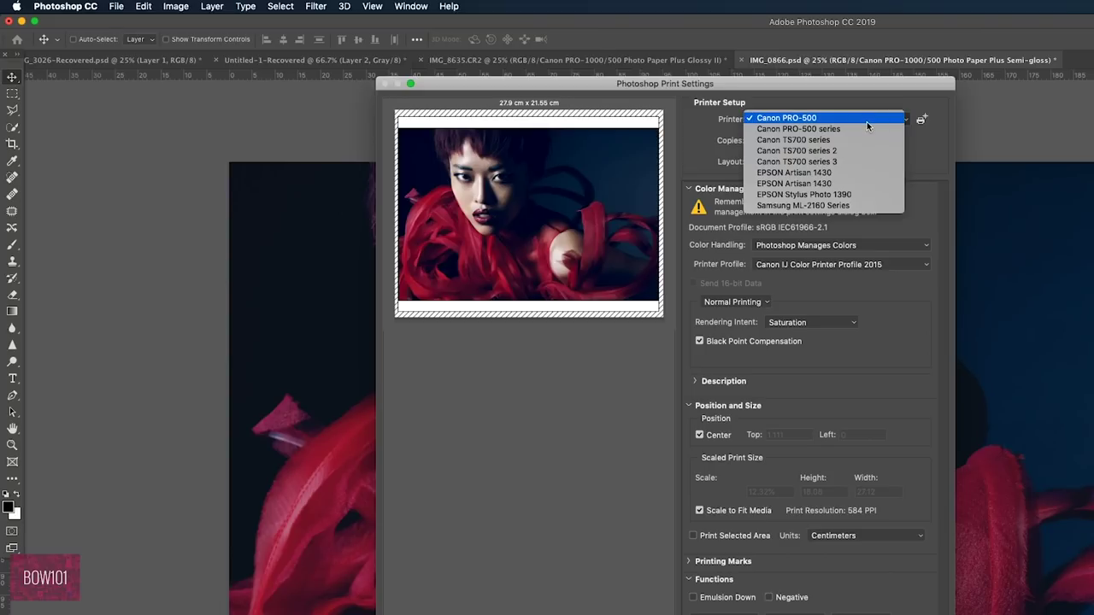
pyautogui.click(867, 122)
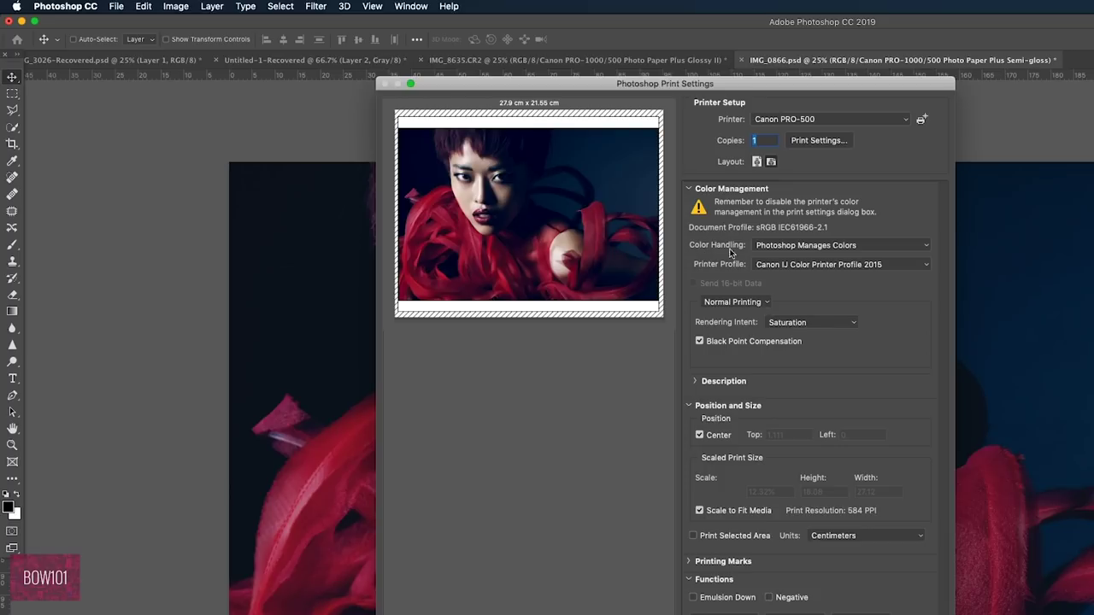
# Step: Set color handling to Photoshop Manages Colors and the printer profile to Canon PRO-1000/500 Photo Paper Plus Semi-gloss
pyautogui.click(800, 247)
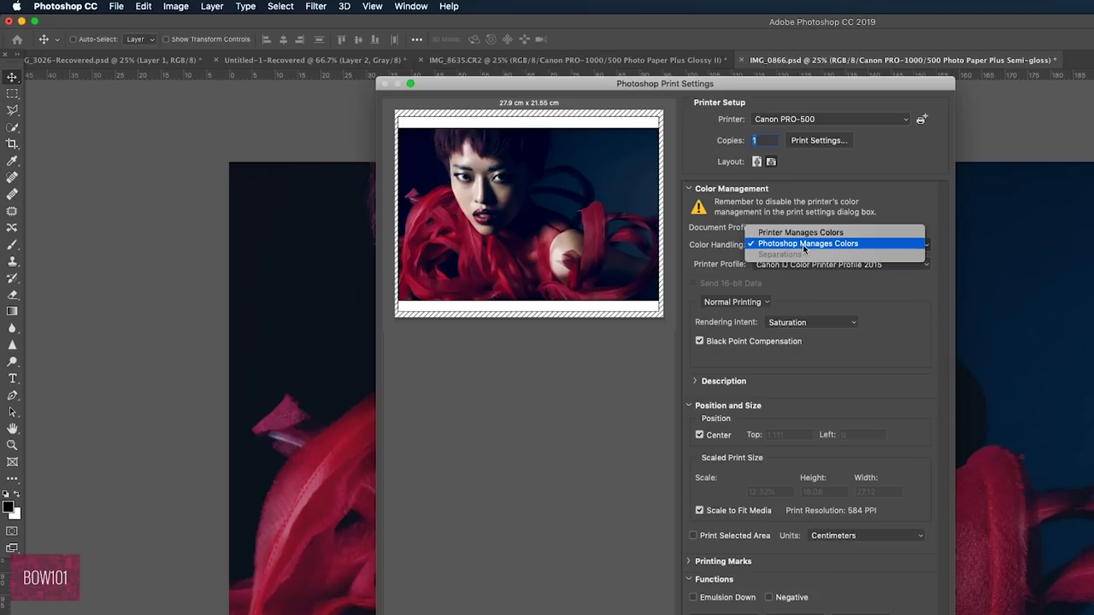
pyautogui.click(803, 244)
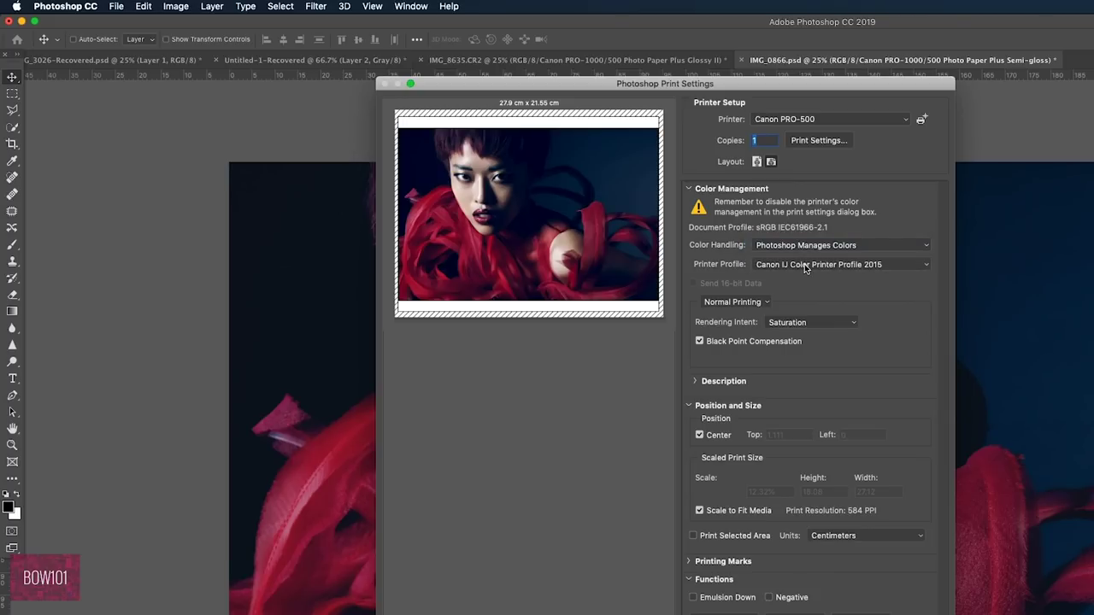
pyautogui.click(804, 264)
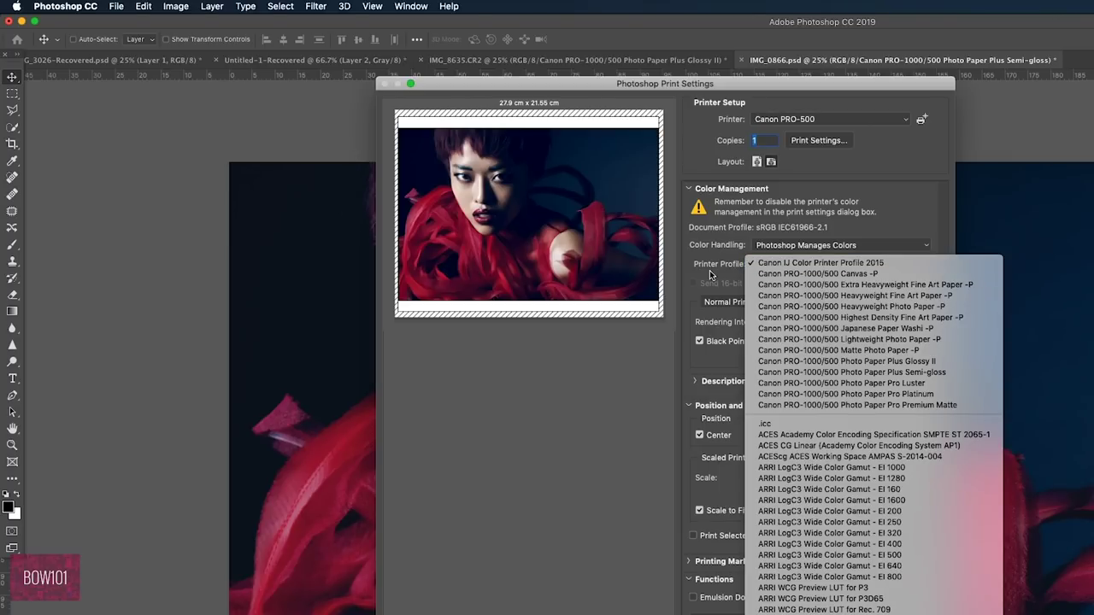
pyautogui.click(912, 373)
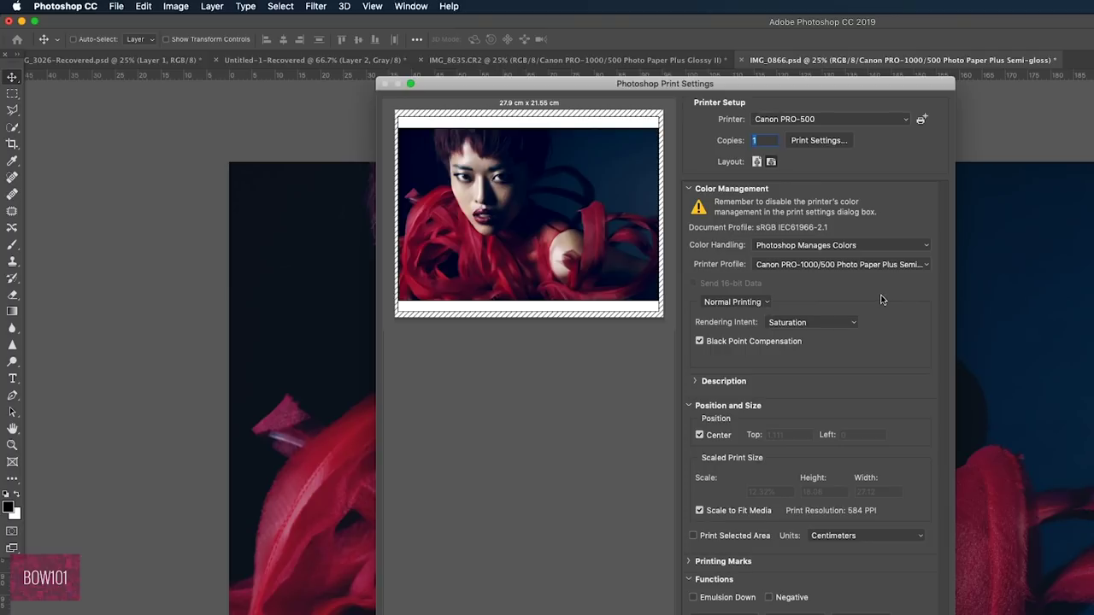
# Step: Set the rendering intent to Perceptual and keep Scale to Fit Media enabled
pyautogui.click(814, 328)
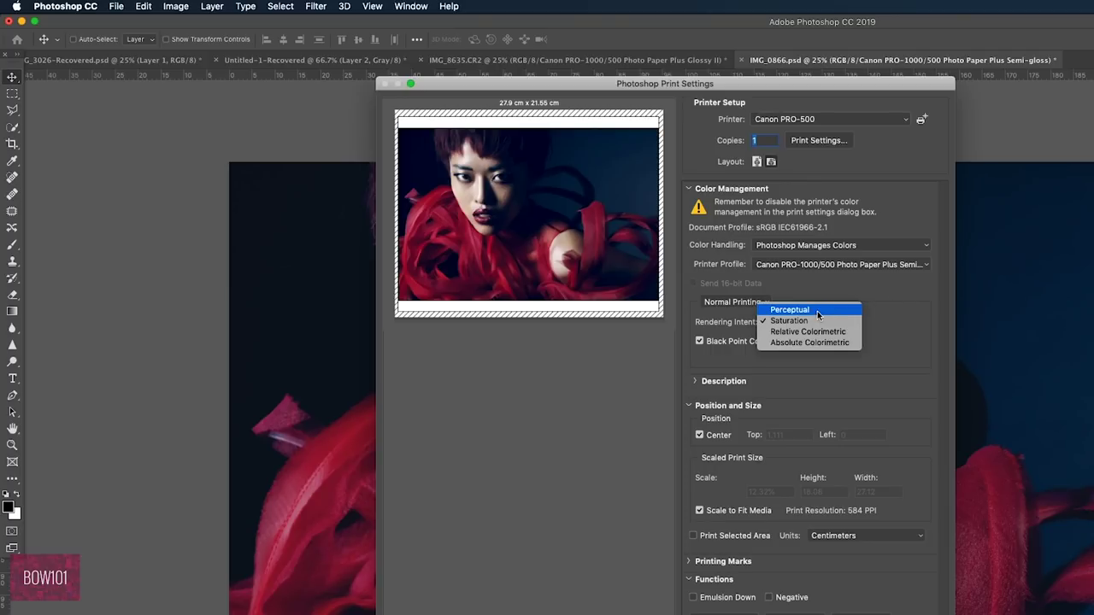
pyautogui.click(818, 314)
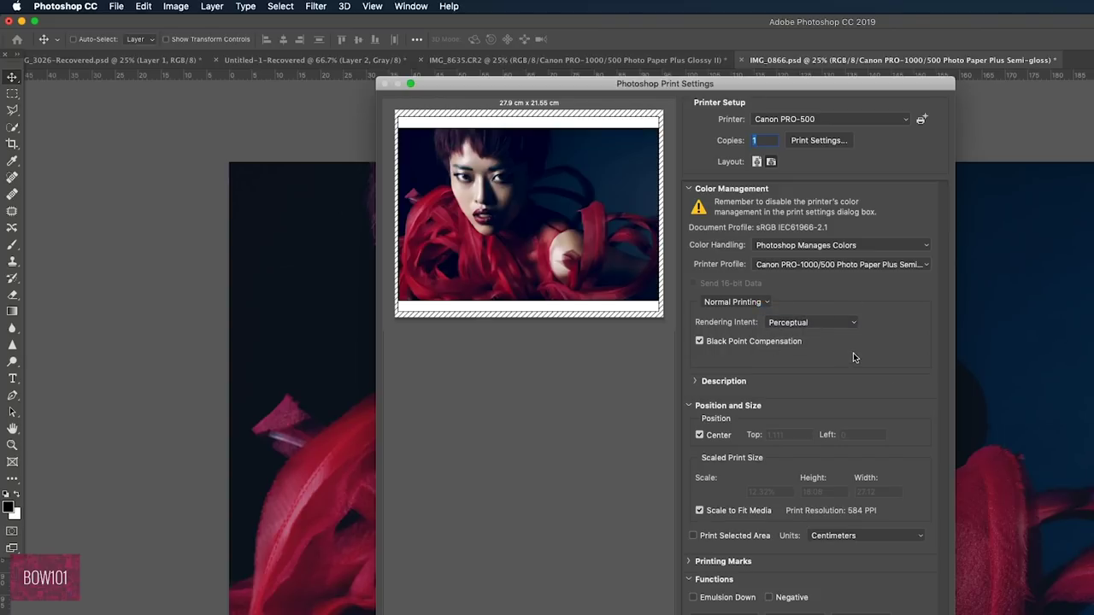
pyautogui.click(723, 512)
pyautogui.click(699, 513)
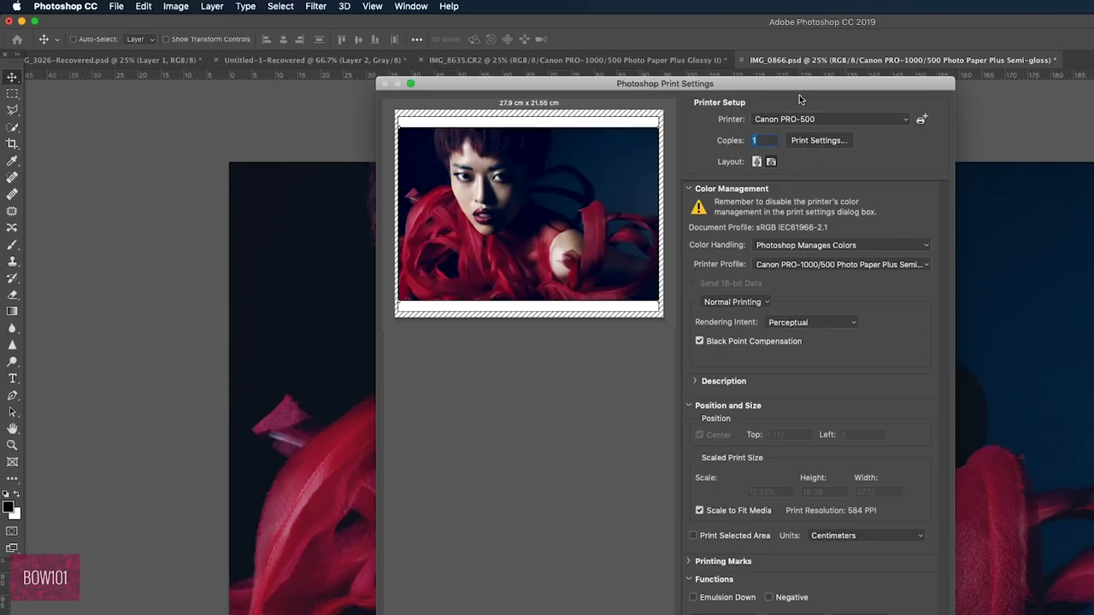
# Step: Open the printer driver's Quality & Media settings and use US Letter as the paper size
pyautogui.click(834, 145)
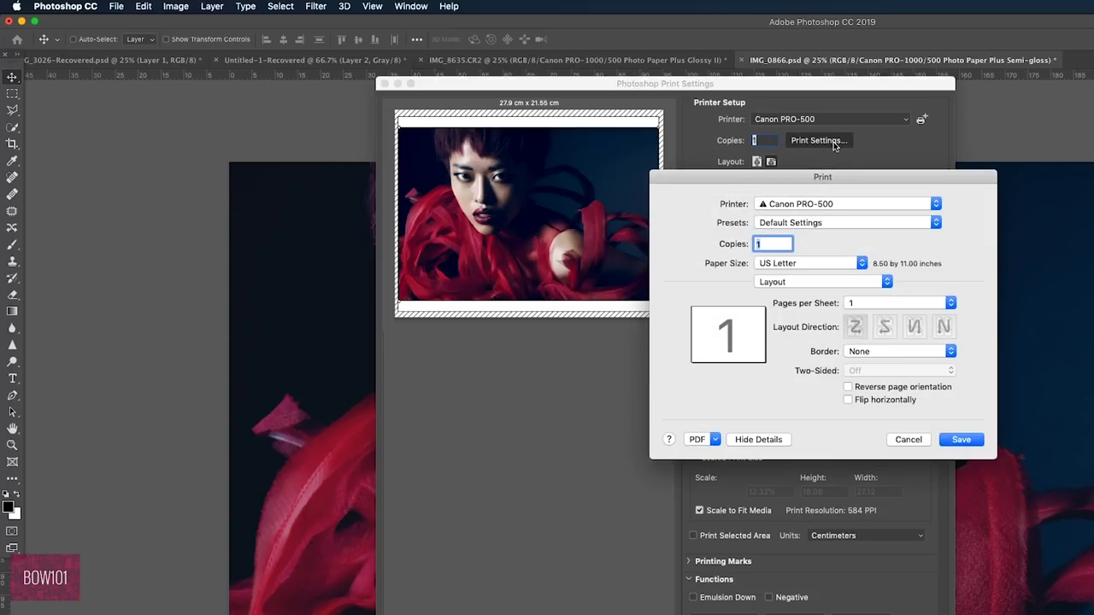
pyautogui.click(837, 222)
pyautogui.click(727, 229)
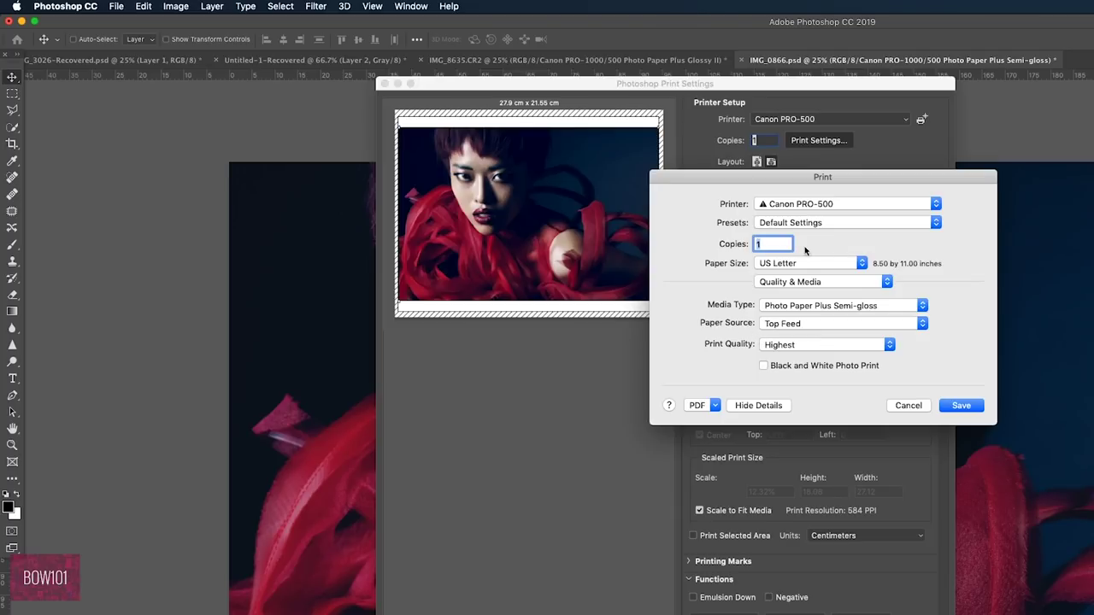
pyautogui.click(807, 263)
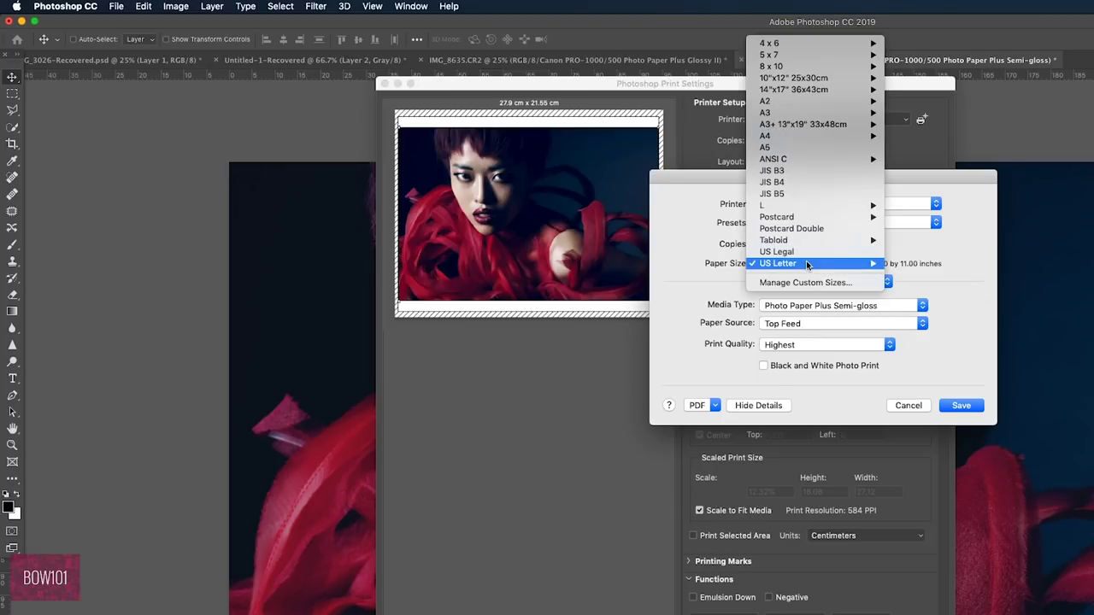
pyautogui.moveTo(806, 263)
pyautogui.click(916, 263)
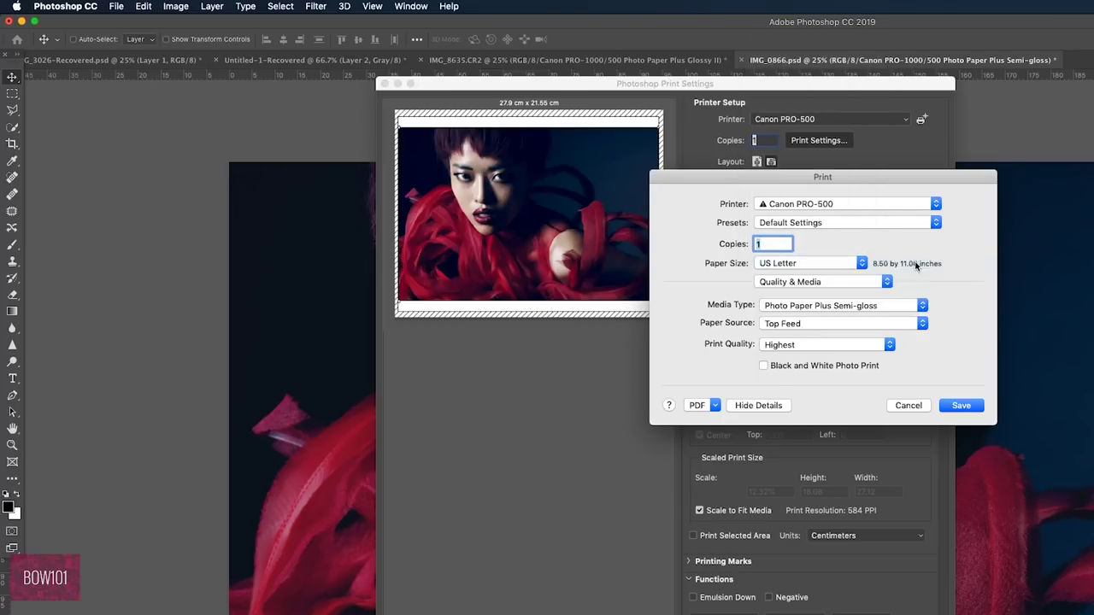
pyautogui.click(832, 264)
pyautogui.moveTo(833, 263)
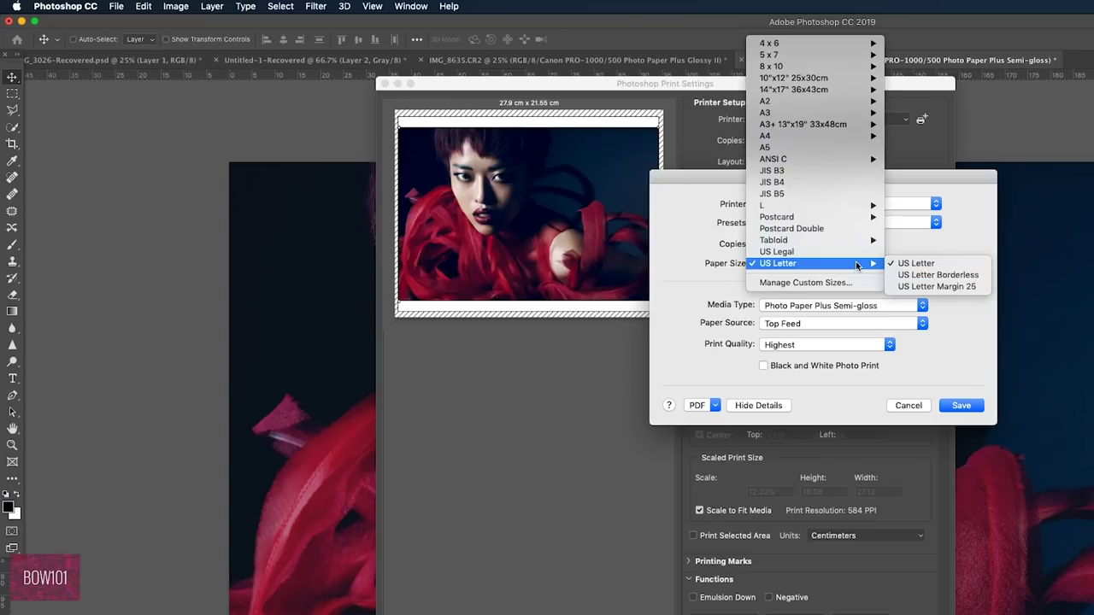
pyautogui.click(668, 264)
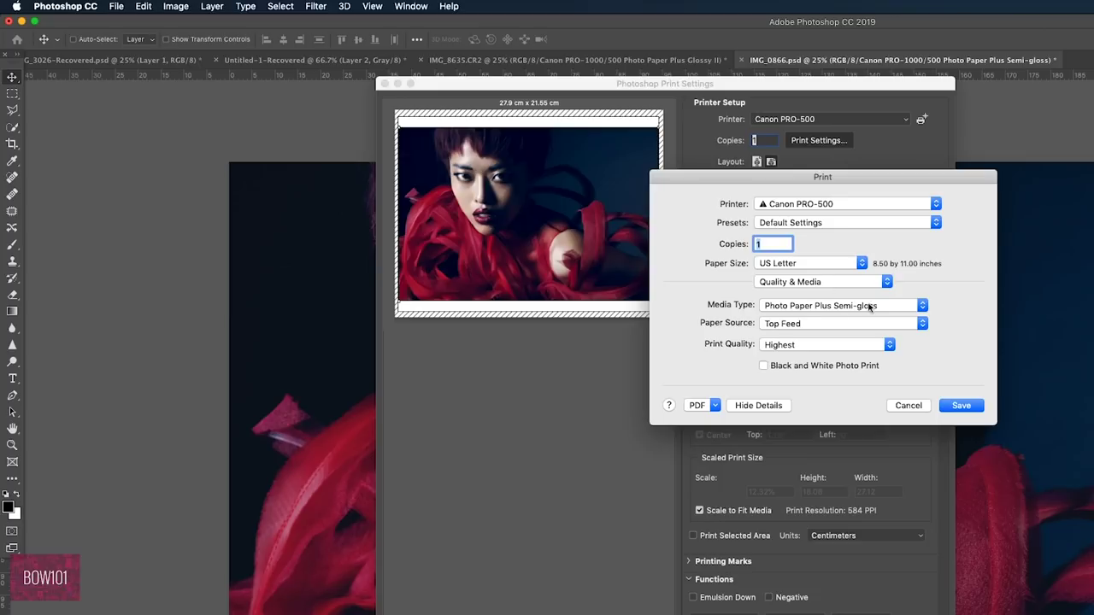
# Step: Keep Photo Paper Plus Semi-gloss as the media type and select Top Feed as the paper source
pyautogui.click(832, 306)
pyautogui.moveTo(830, 305)
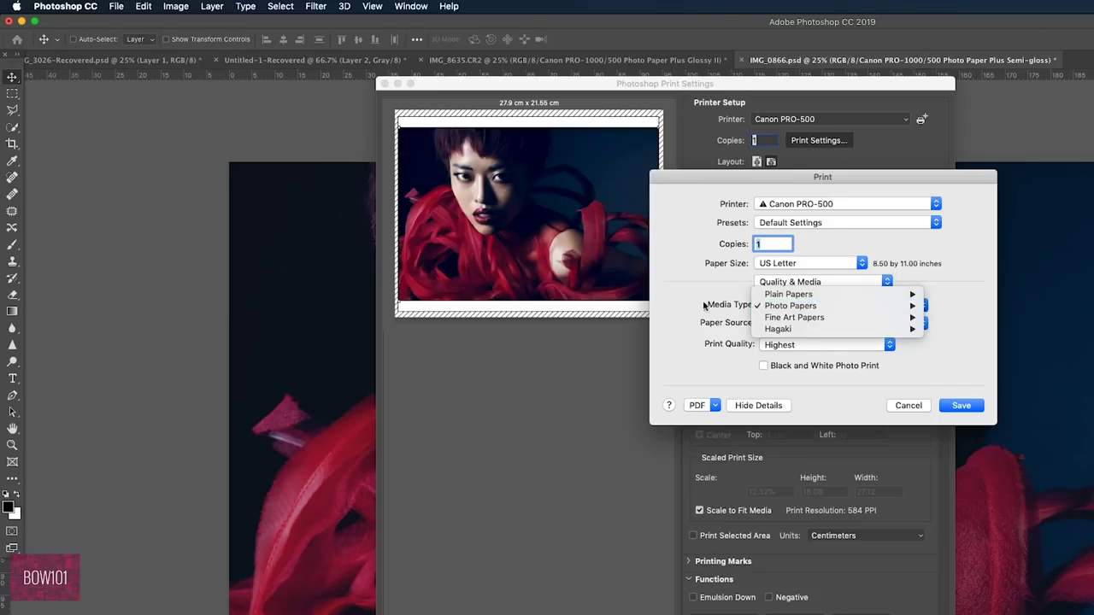
pyautogui.click(684, 304)
pyautogui.click(808, 325)
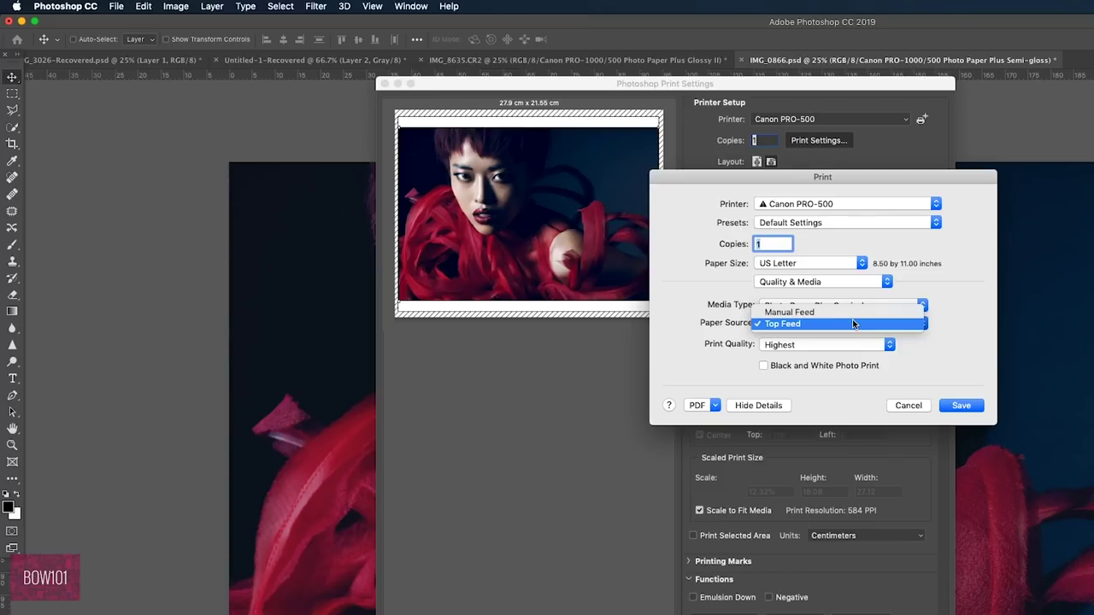
pyautogui.click(852, 323)
# Step: Set the print quality to Highest and save the printer driver settings
pyautogui.click(842, 351)
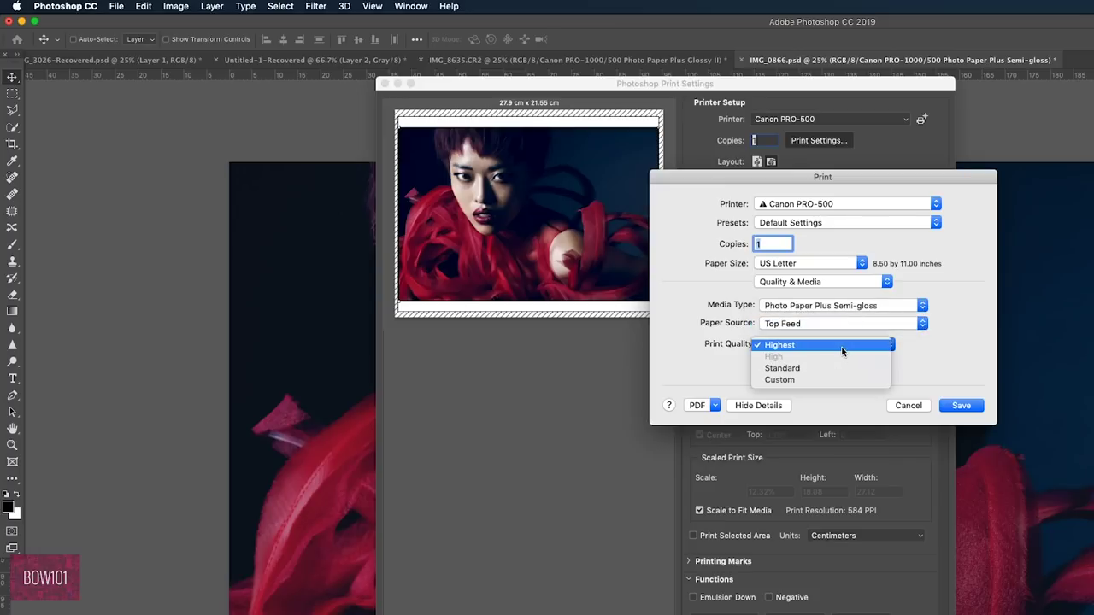
pyautogui.click(842, 351)
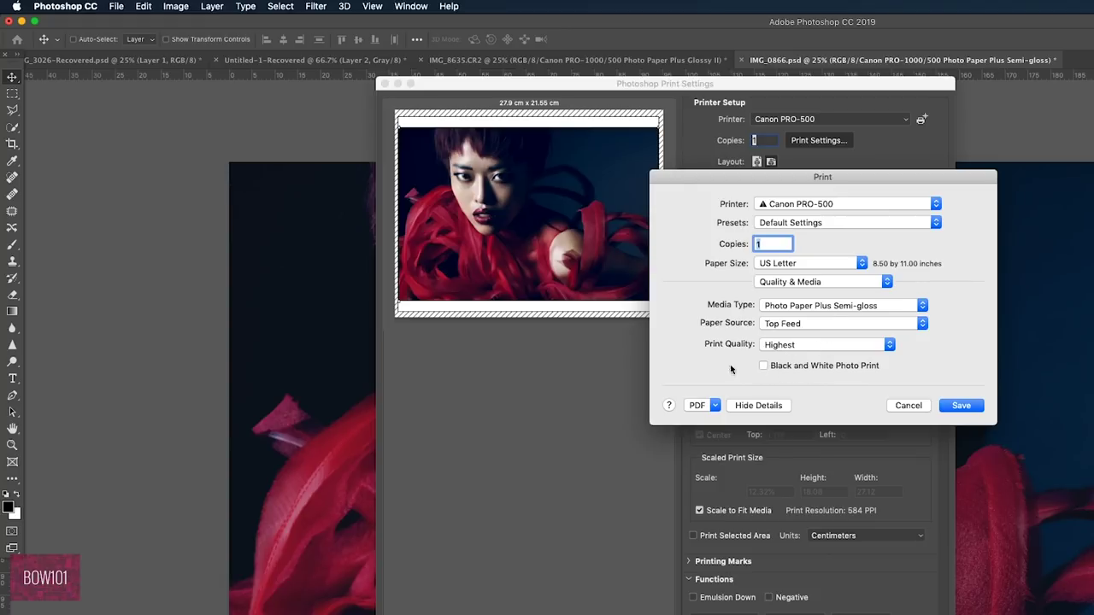
pyautogui.click(801, 286)
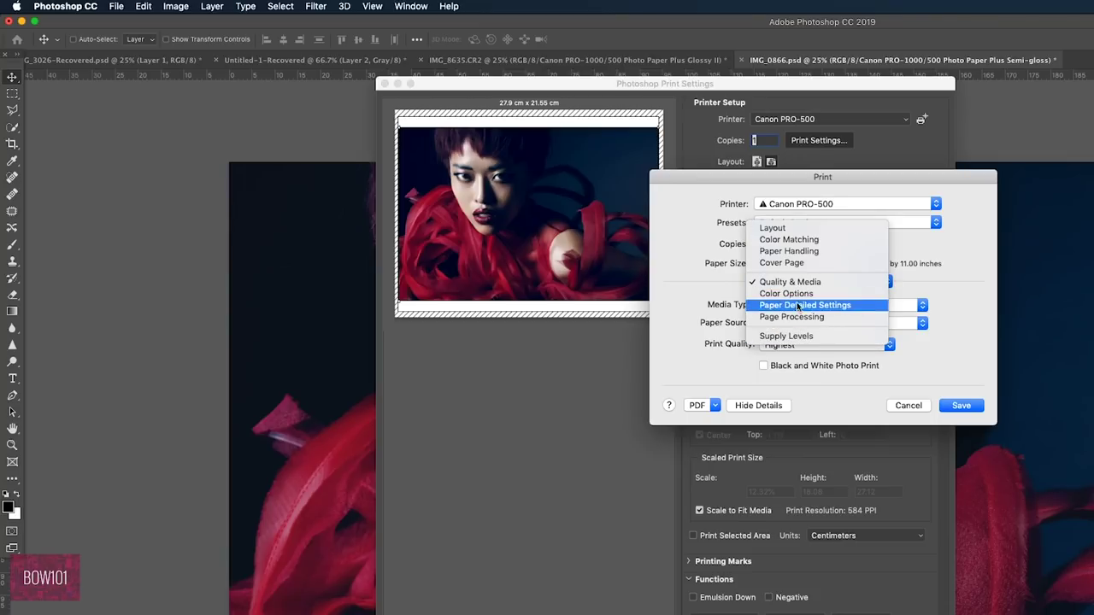
pyautogui.click(680, 276)
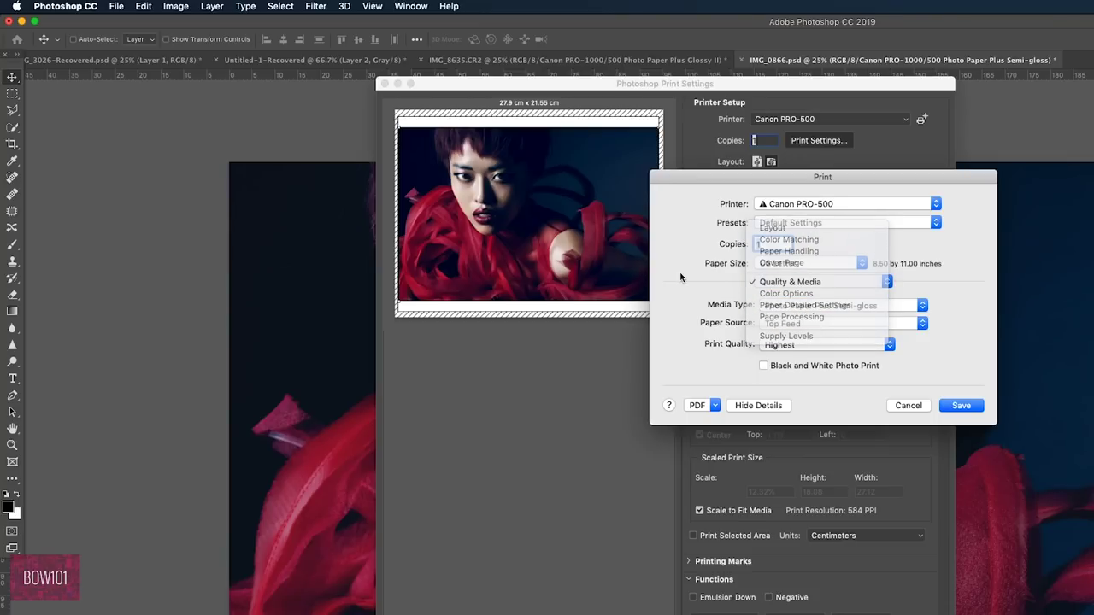
pyautogui.click(968, 407)
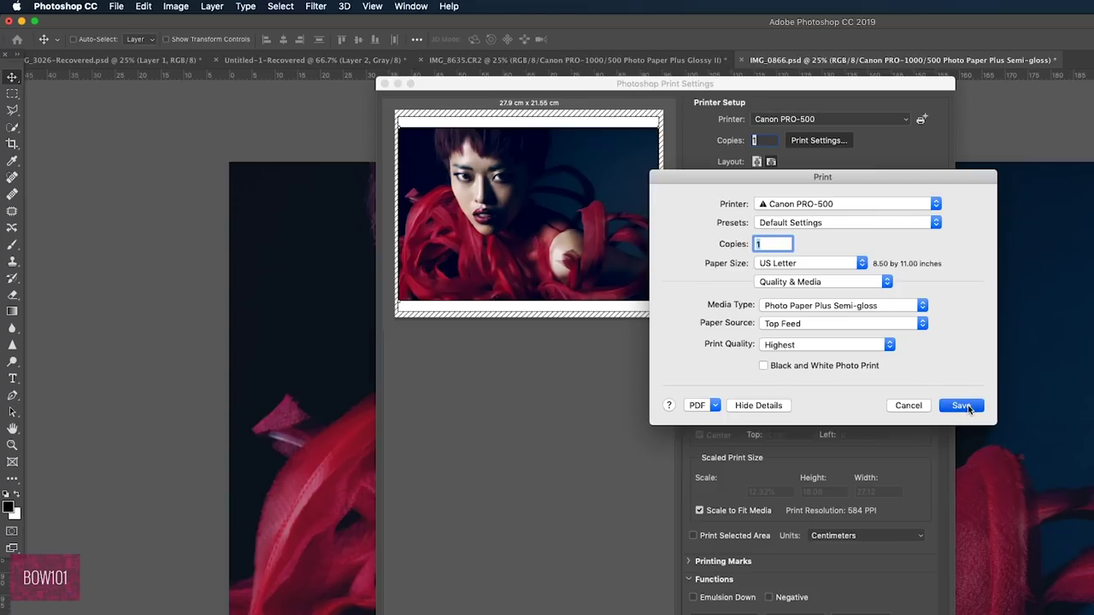